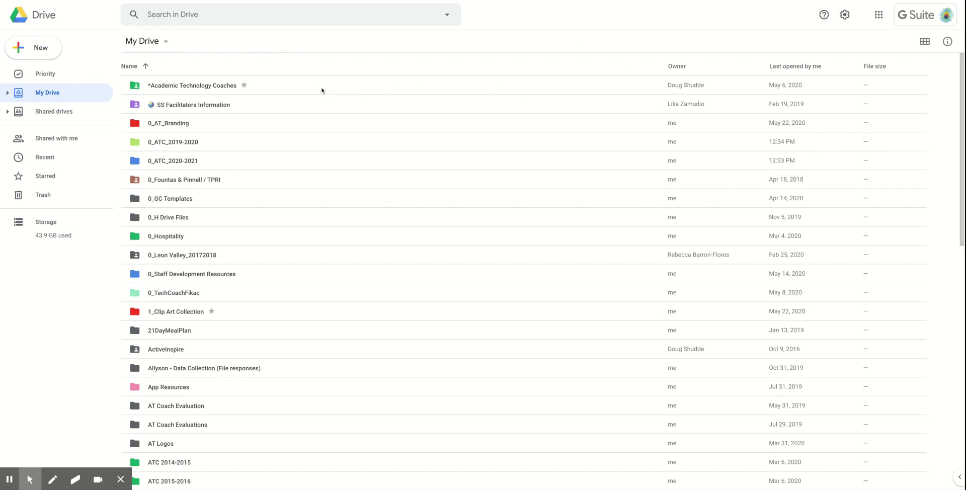
- Switch the My Drive listing from list view to grid view
{"action": "left_click", "coordinate": [924, 42]}
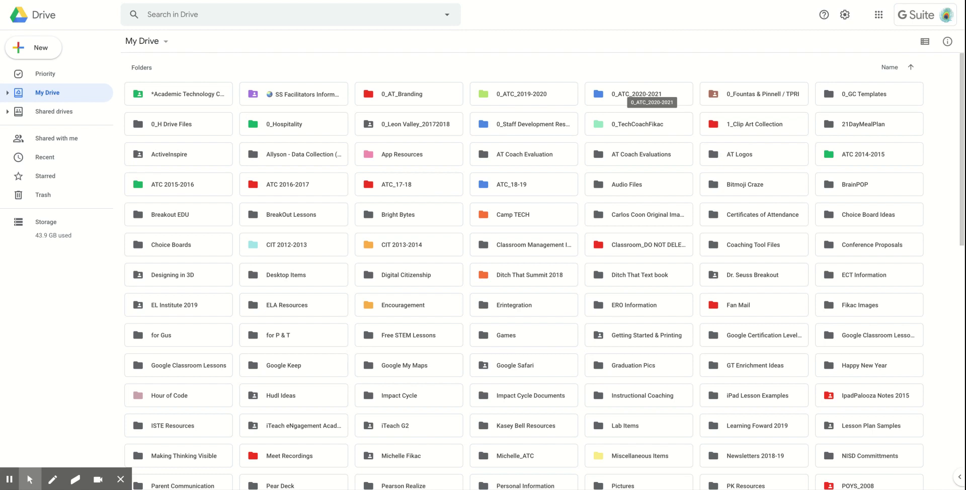
{"action": "left_click", "coordinate": [35, 50]}
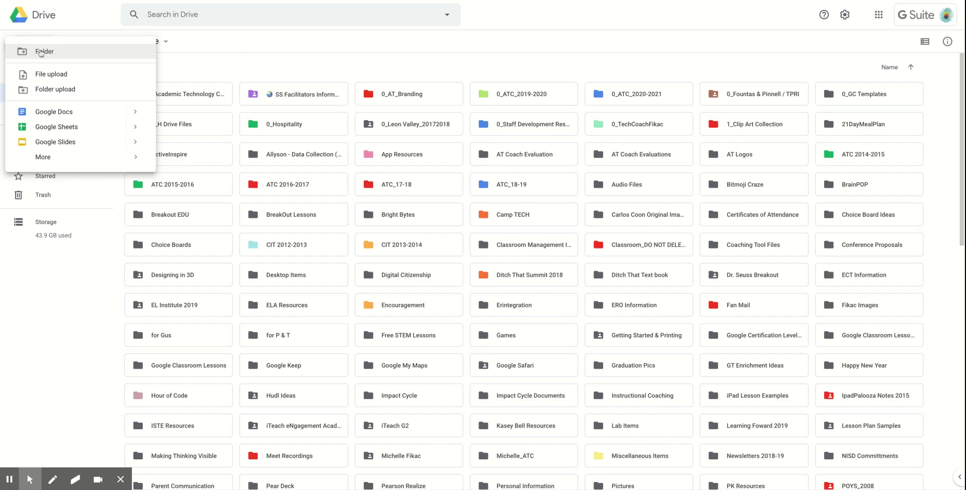
{"action": "left_click", "coordinate": [40, 52]}
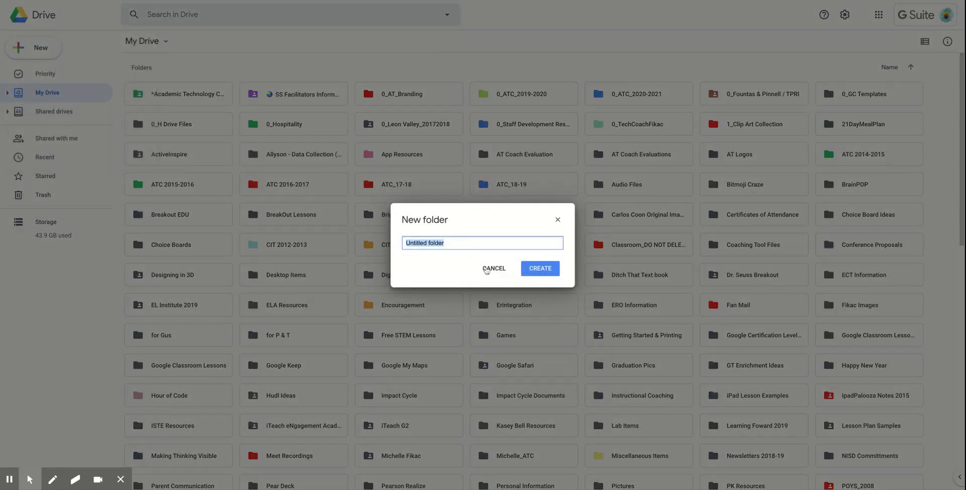
{"action": "left_click", "coordinate": [486, 270]}
- Create a new folder named "Distance Learning" in My Drive
{"action": "left_click", "coordinate": [166, 45]}
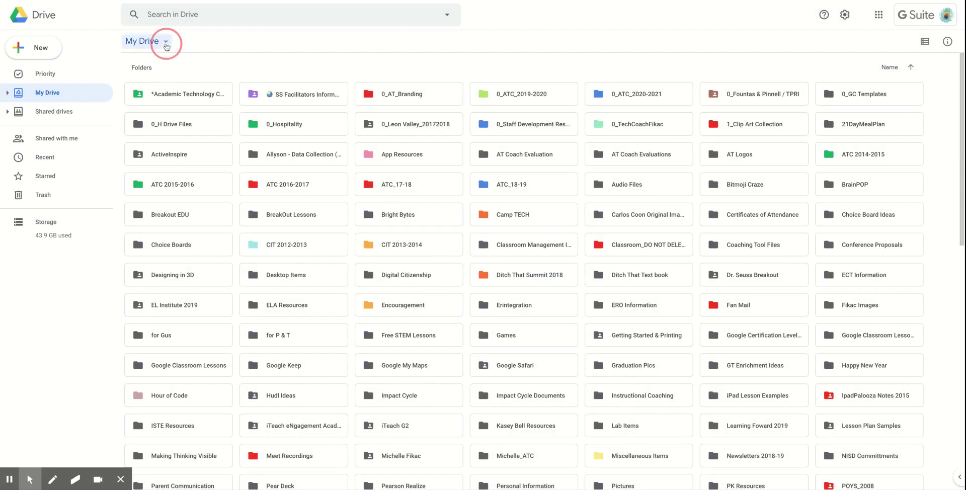
{"action": "left_click", "coordinate": [167, 63]}
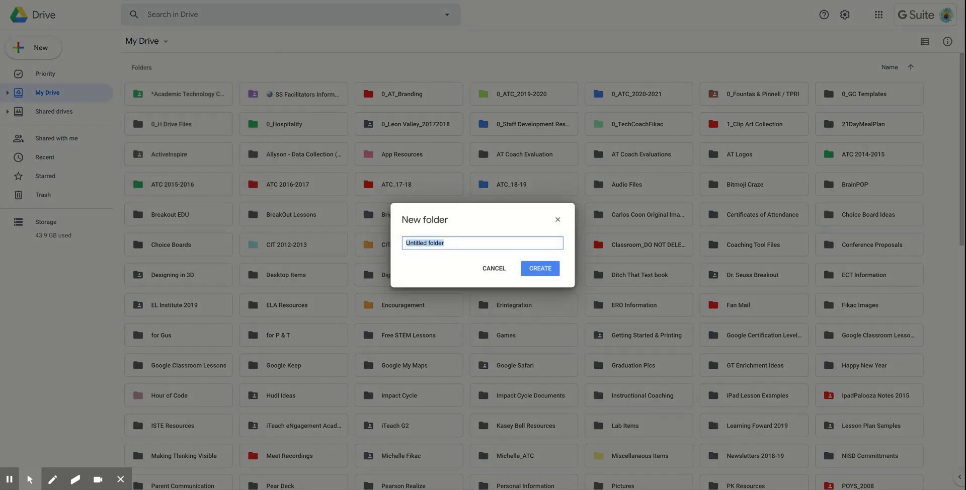
{"action": "type", "text": "Distance Learning"}
{"action": "key", "text": "Return"}
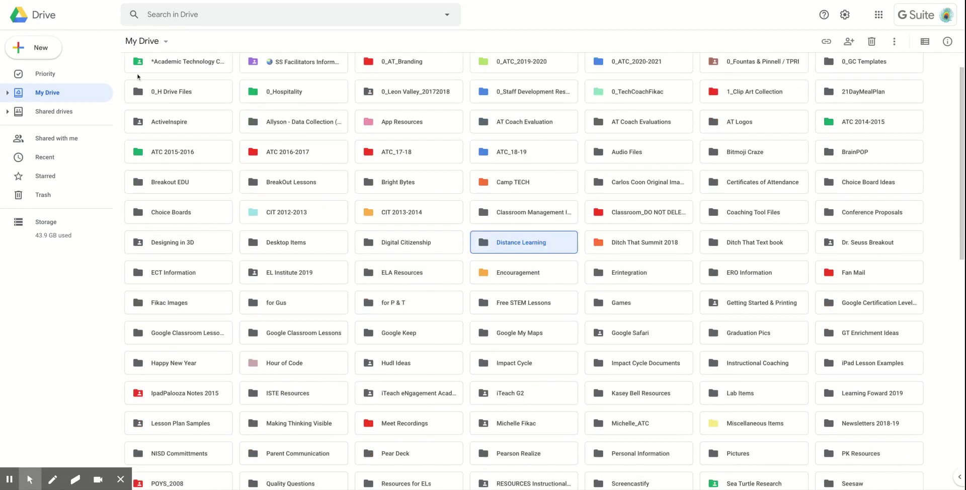
- Rename the Distance Learning folder as "0_Distance Learning"
{"action": "right_click", "coordinate": [518, 249]}
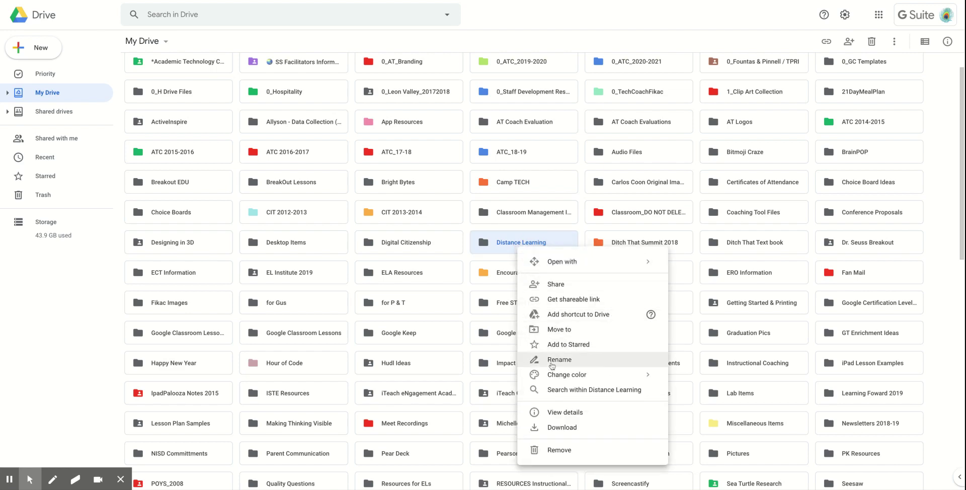
{"action": "left_click", "coordinate": [552, 360]}
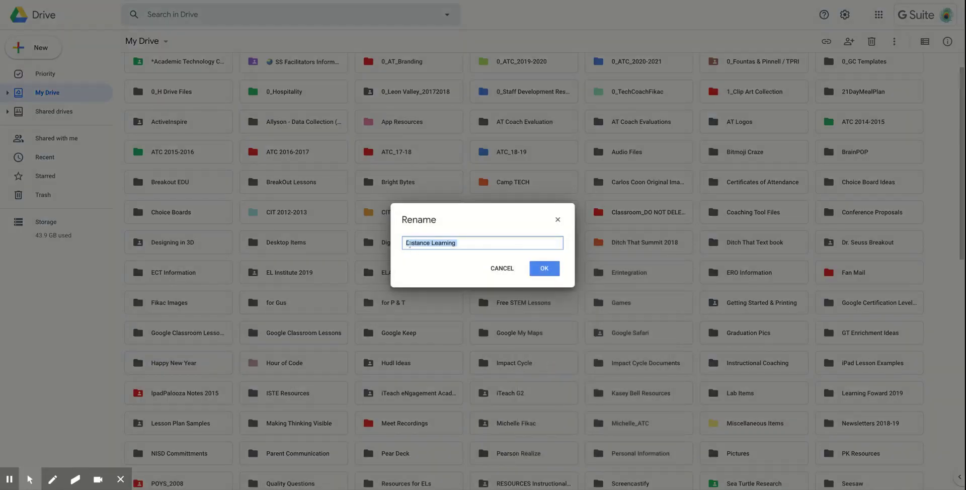
{"action": "left_click", "coordinate": [405, 241]}
{"action": "type", "text": "0_"}
{"action": "left_click", "coordinate": [545, 271]}
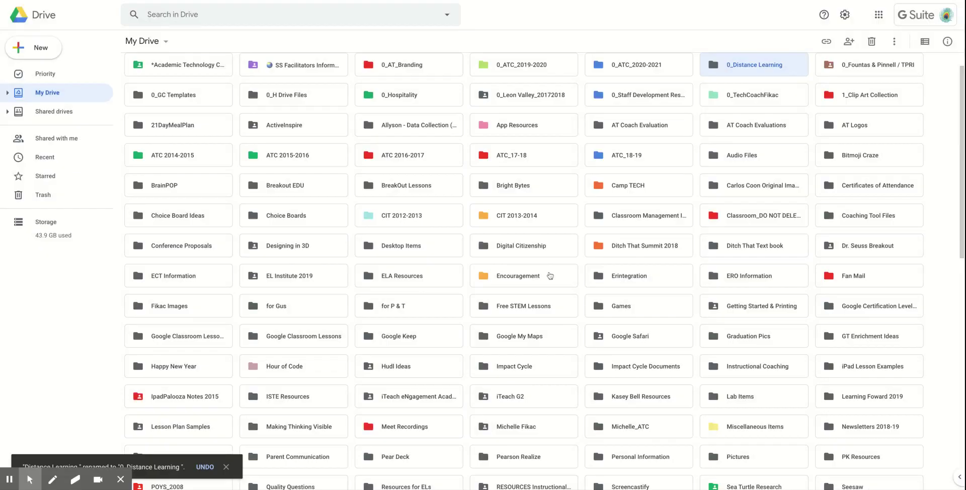
- Change the color of the 0_Distance Learning folder to green
{"action": "scroll", "coordinate": [735, 98], "scroll_direction": "up", "scroll_amount": 1}
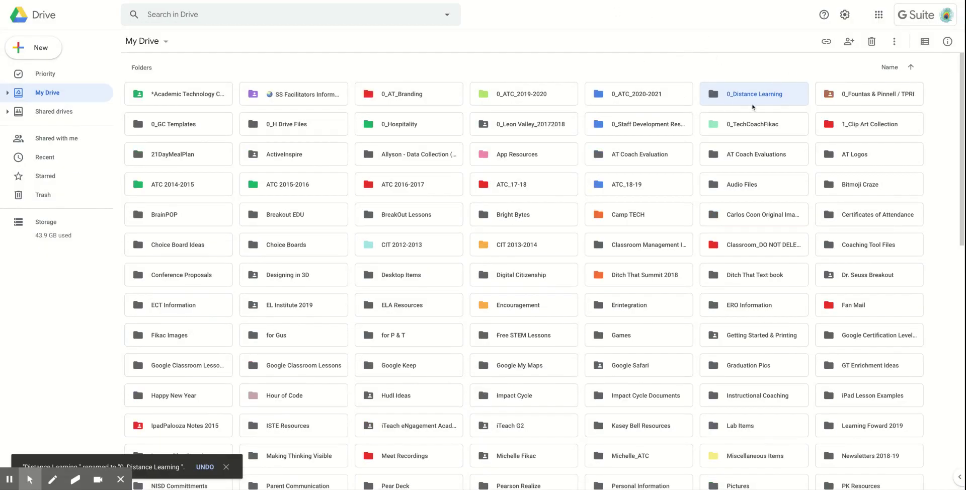
{"action": "right_click", "coordinate": [736, 97]}
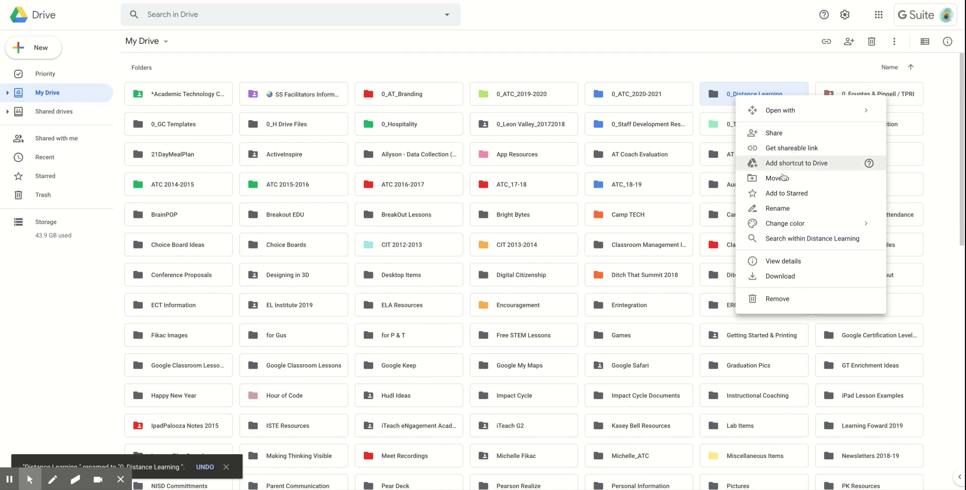
{"action": "mouse_move", "coordinate": [781, 221]}
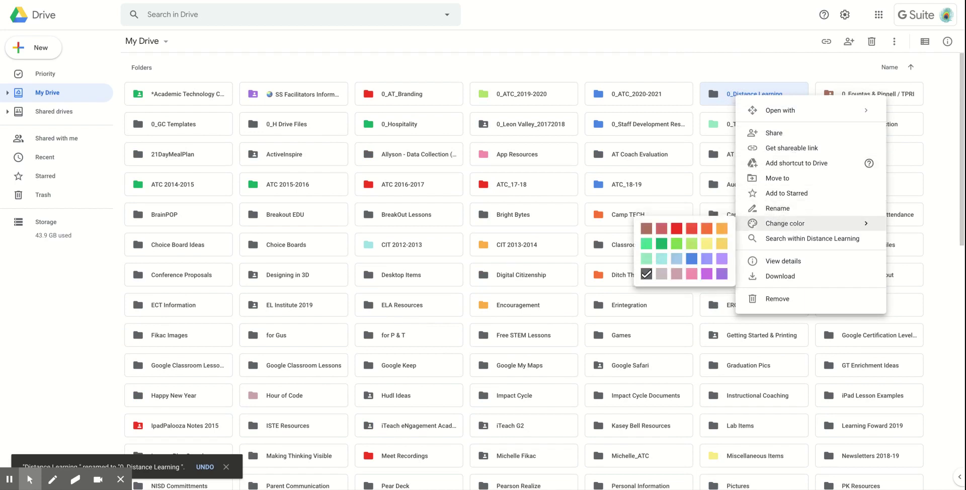
{"action": "left_click", "coordinate": [661, 245]}
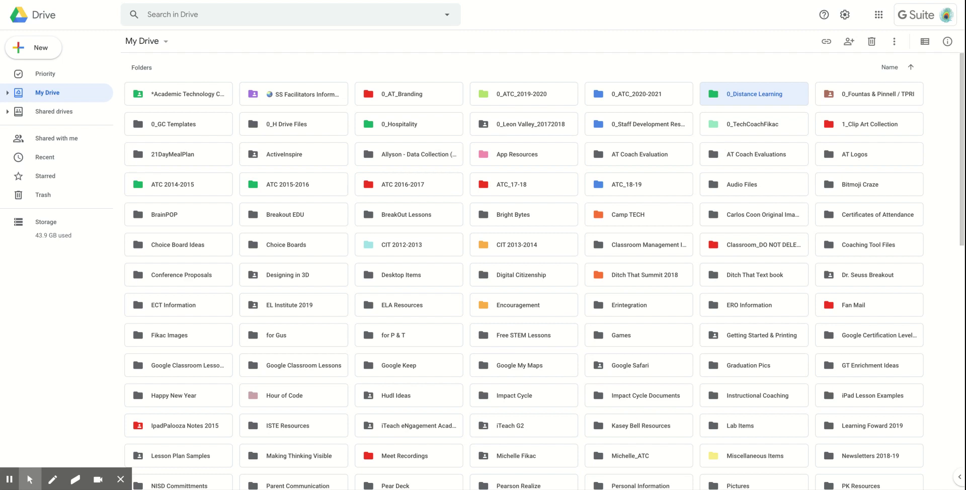
- Open the 0_Distance Learning folder and create a subfolder named "Lessons" in it
{"action": "left_click", "coordinate": [746, 103]}
{"action": "double_click", "coordinate": [747, 103]}
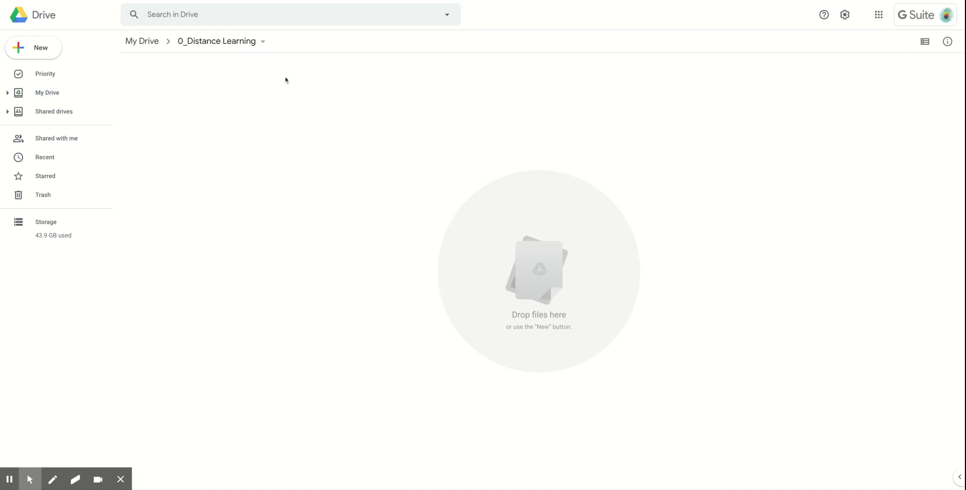
{"action": "left_click", "coordinate": [265, 42]}
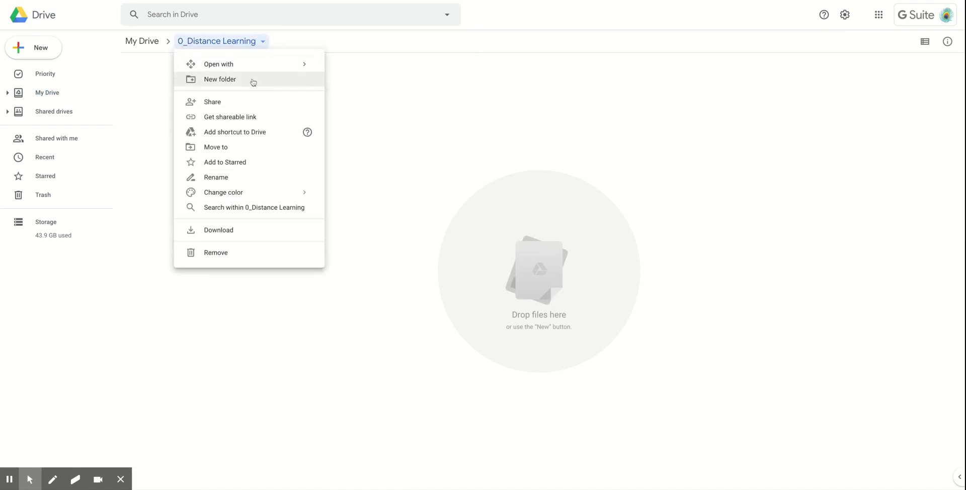
{"action": "left_click", "coordinate": [253, 82]}
{"action": "type", "text": "Lessons"}
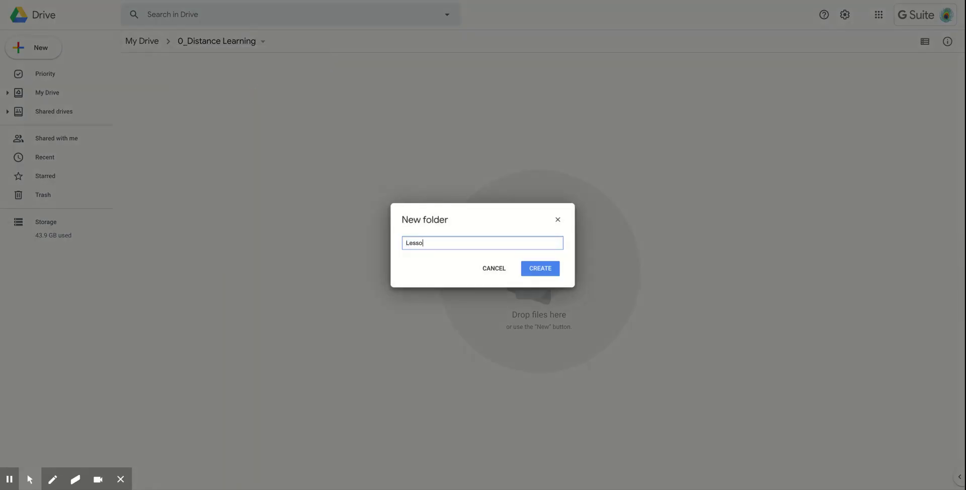
{"action": "key", "text": "Return"}
- Create a second subfolder named "from Admin" inside 0_Distance Learning
{"action": "left_click", "coordinate": [251, 42]}
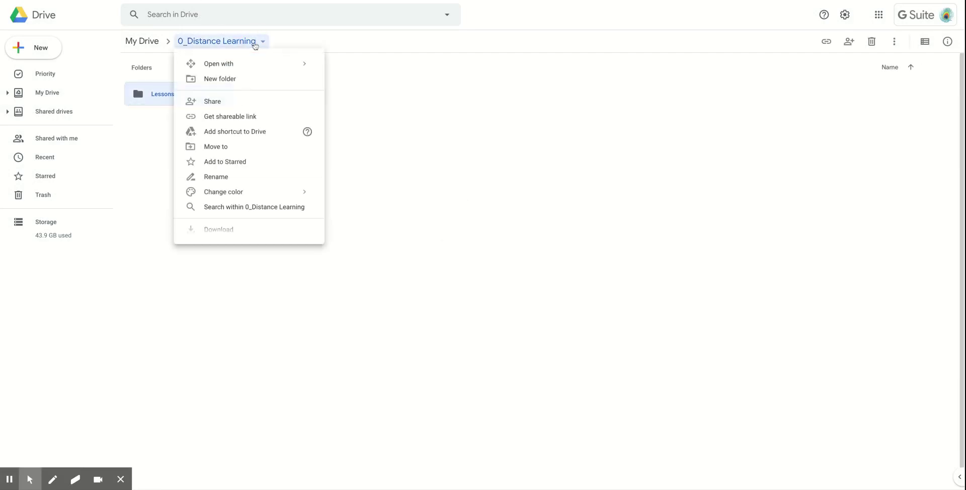
{"action": "left_click", "coordinate": [256, 80]}
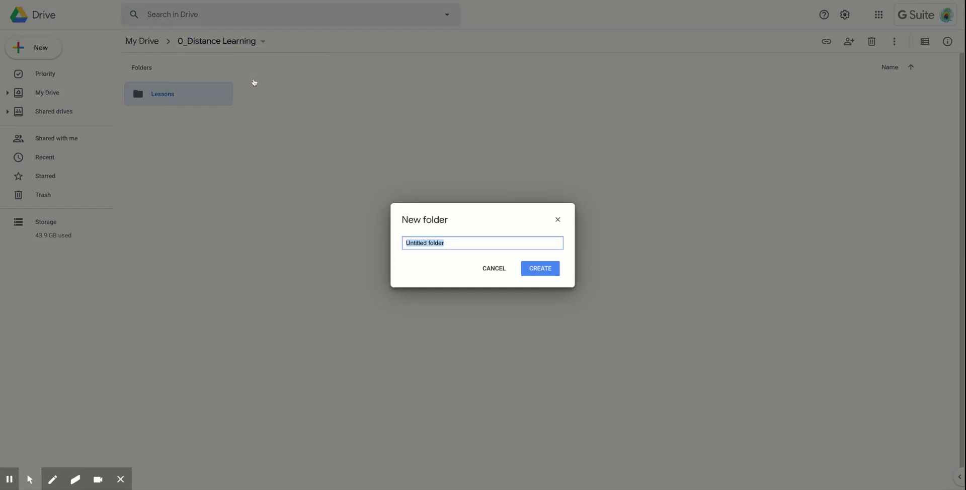
{"action": "type", "text": "Class Notes"}
{"action": "key", "text": "Return"}
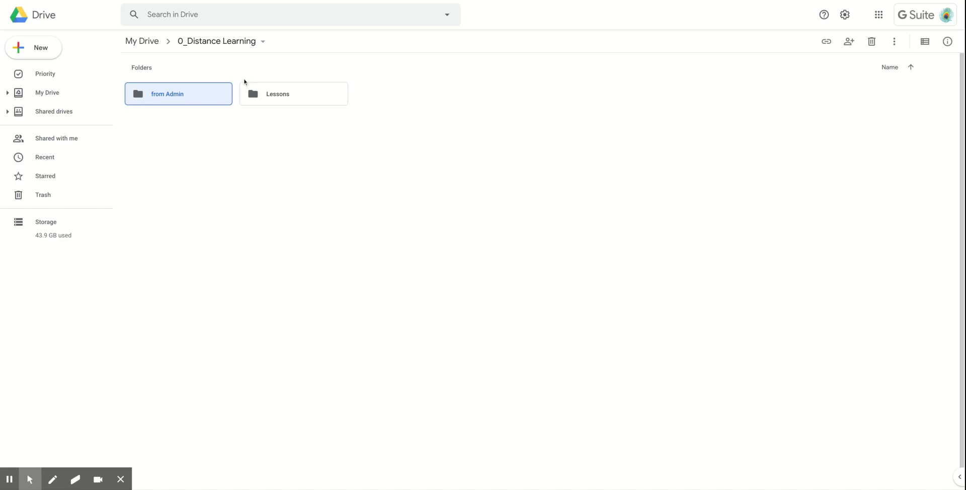
{"action": "right_click", "coordinate": [171, 100]}
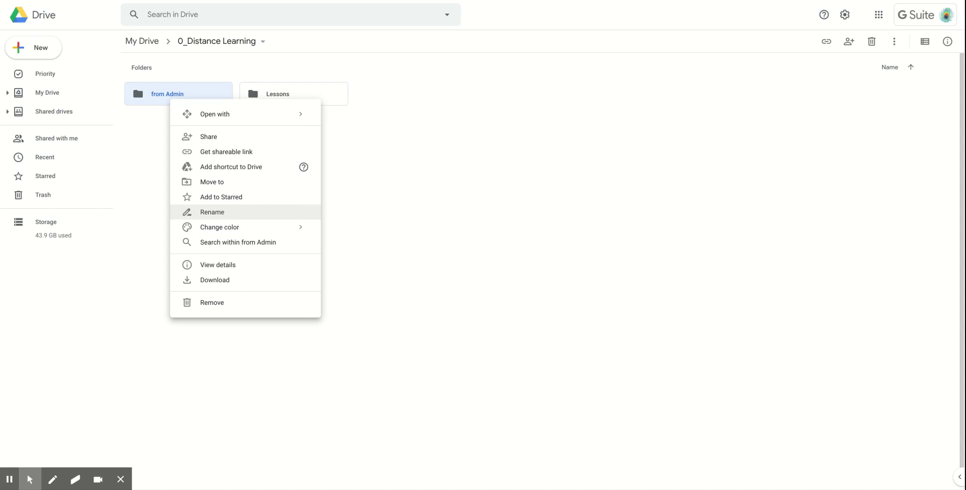
{"action": "left_click", "coordinate": [534, 86]}
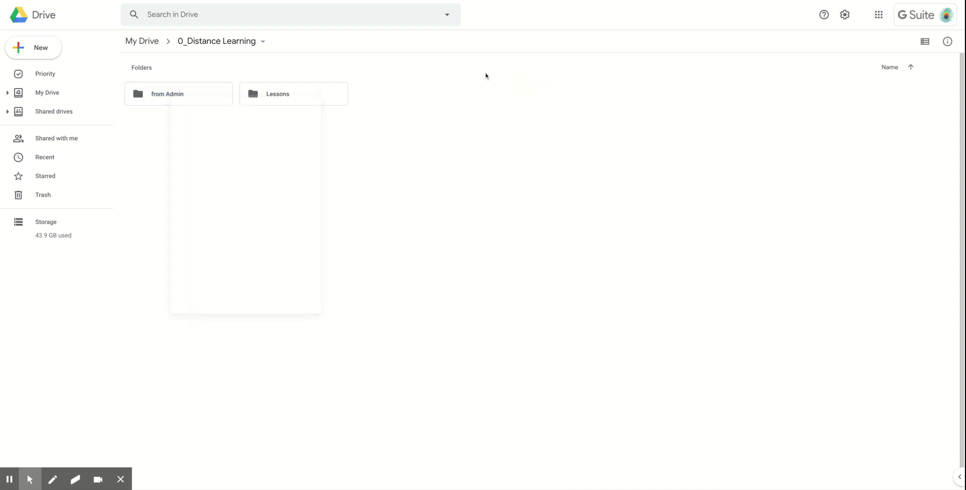
- Return to My Drive and browse to 0_Distance Learning > Lessons as the move destination for the 1_Geometry file
{"action": "left_click", "coordinate": [151, 43]}
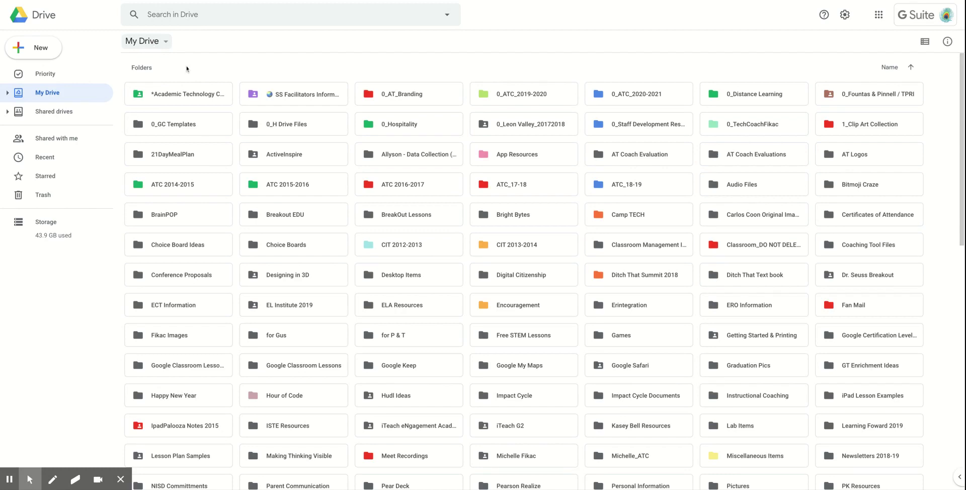
{"action": "scroll", "coordinate": [185, 68], "scroll_direction": "down", "scroll_amount": 12}
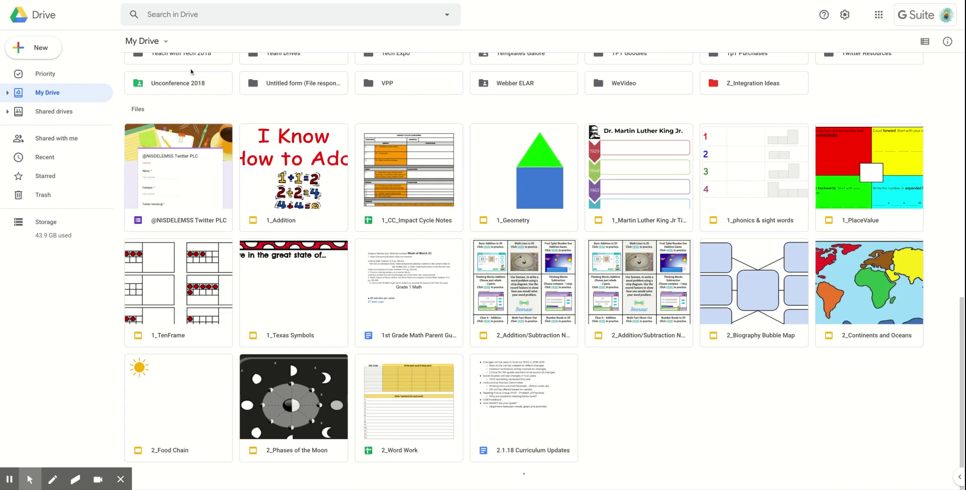
{"action": "scroll", "coordinate": [543, 271], "scroll_direction": "up", "scroll_amount": 3}
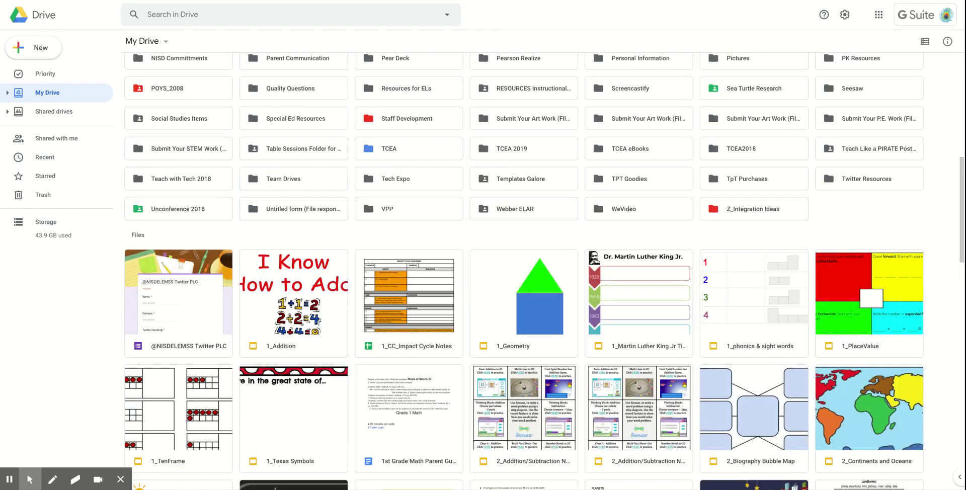
{"action": "scroll", "coordinate": [544, 272], "scroll_direction": "down", "scroll_amount": 1}
{"action": "scroll", "coordinate": [192, 89], "scroll_direction": "down", "scroll_amount": 1}
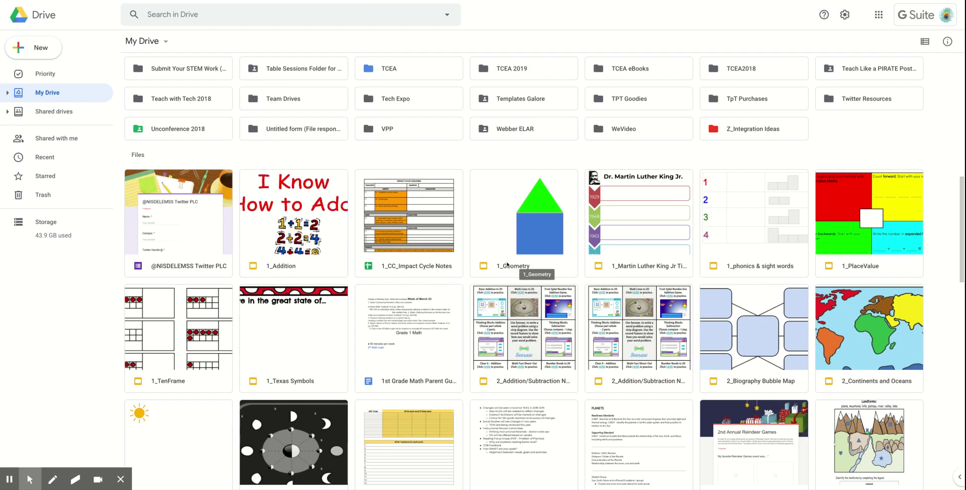
{"action": "right_click", "coordinate": [505, 266]}
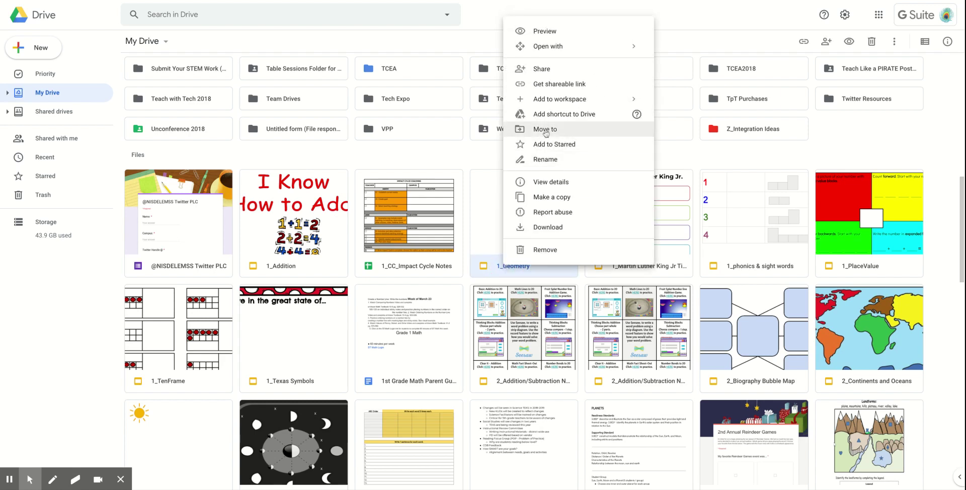
{"action": "left_click", "coordinate": [544, 130]}
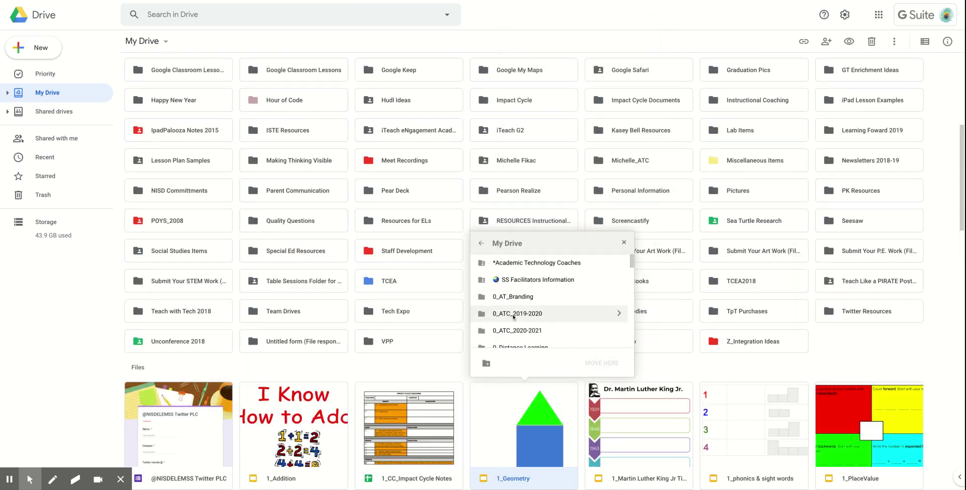
{"action": "scroll", "coordinate": [516, 312], "scroll_direction": "down", "scroll_amount": 2}
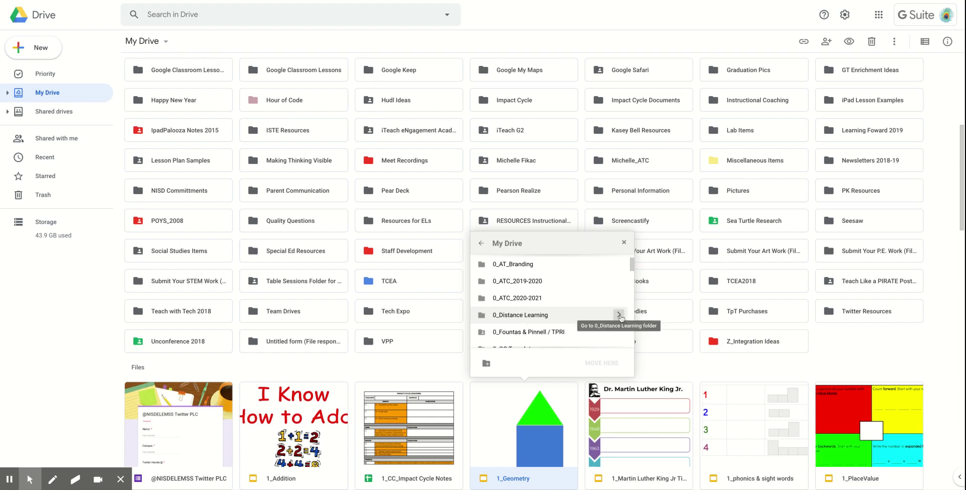
{"action": "left_click", "coordinate": [618, 316]}
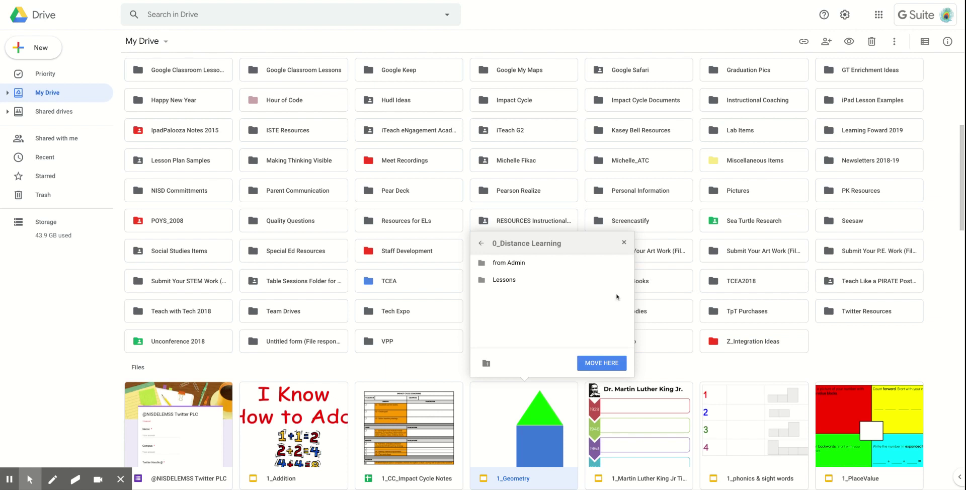
{"action": "left_click", "coordinate": [624, 279]}
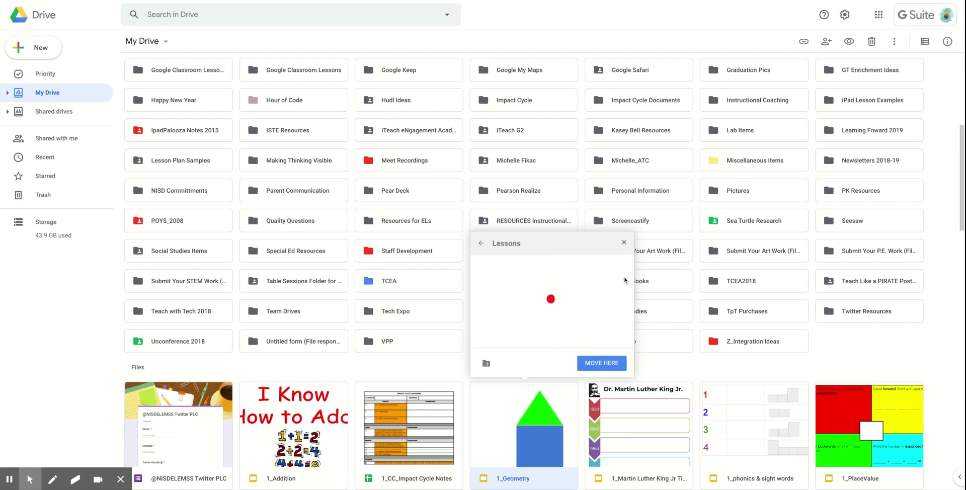
- Create a "1st Grade" folder inside Lessons and move the 1_Geometry file into it
{"action": "left_click", "coordinate": [486, 370]}
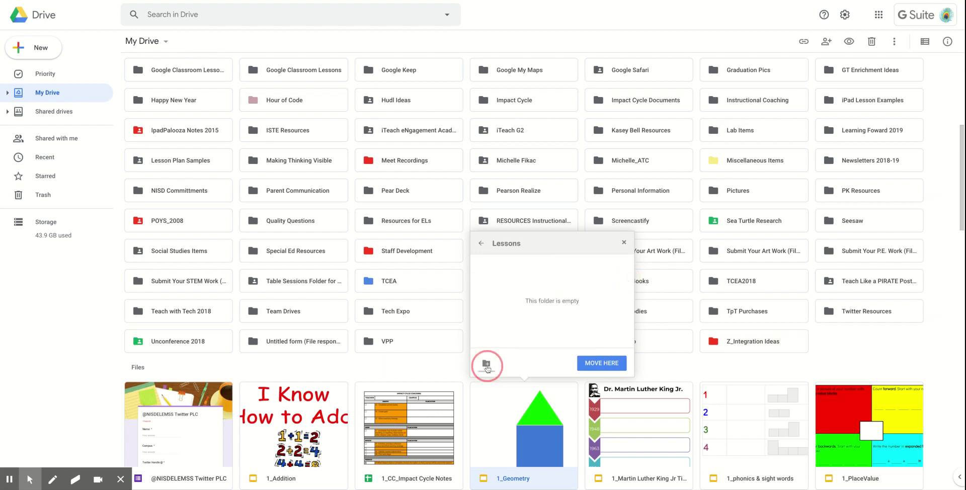
{"action": "type", "text": "1st Grade"}
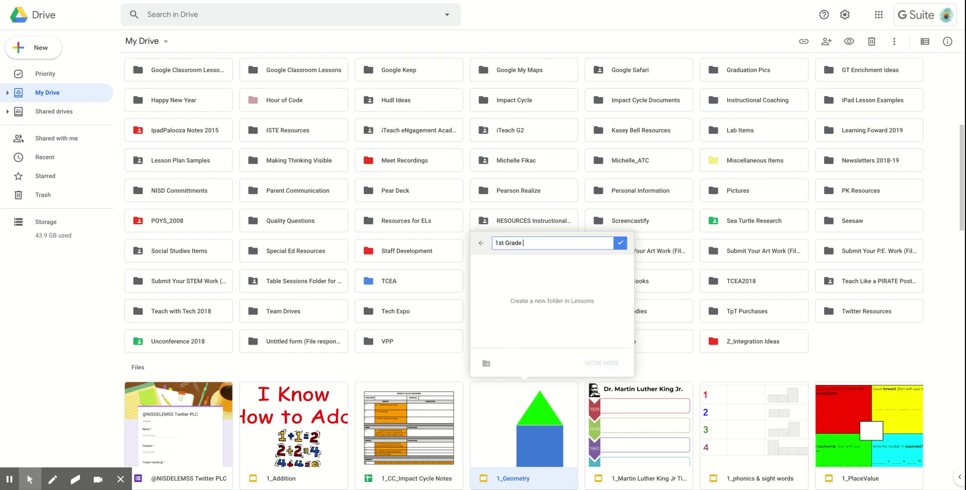
{"action": "key", "text": "Return"}
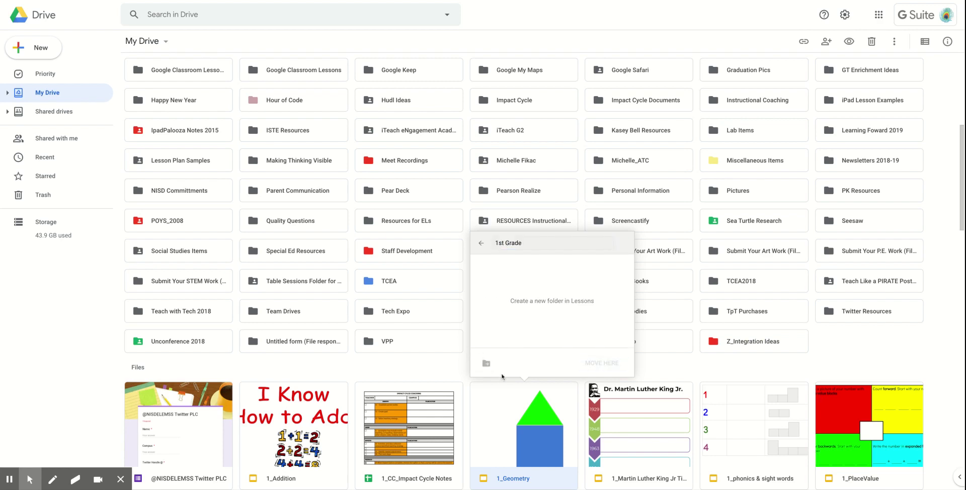
{"action": "left_click", "coordinate": [599, 370]}
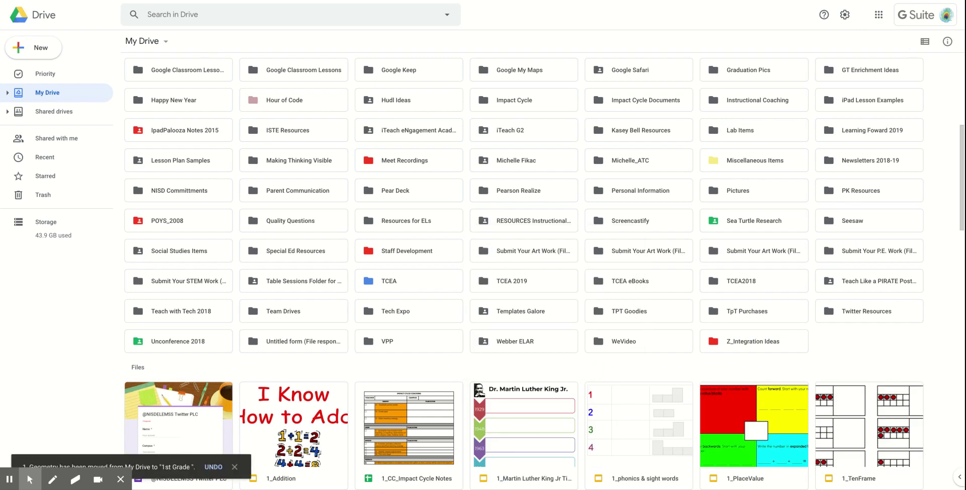
{"action": "scroll", "coordinate": [523, 272], "scroll_direction": "down", "scroll_amount": 1}
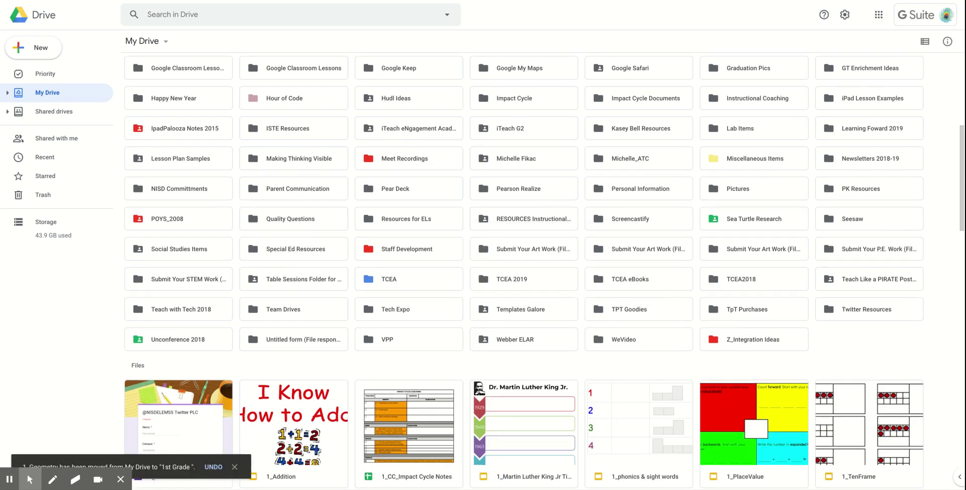
- Move the 1_Martin Luther King Jr Timeline file from My Drive directly into the 0_Distance Learning folder
{"action": "scroll", "coordinate": [523, 272], "scroll_direction": "down", "scroll_amount": 1}
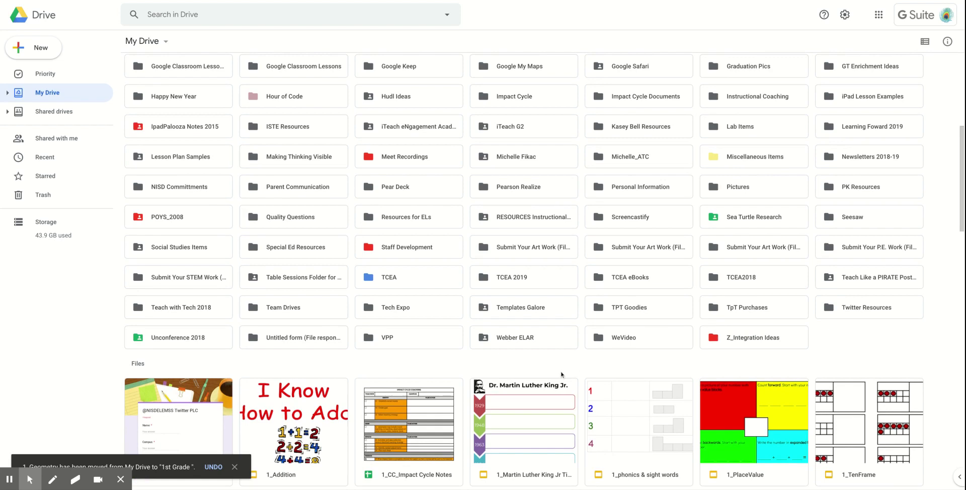
{"action": "left_click", "coordinate": [550, 403]}
{"action": "left_click_drag", "start_coordinate": [550, 403], "coordinate": [743, 91]}
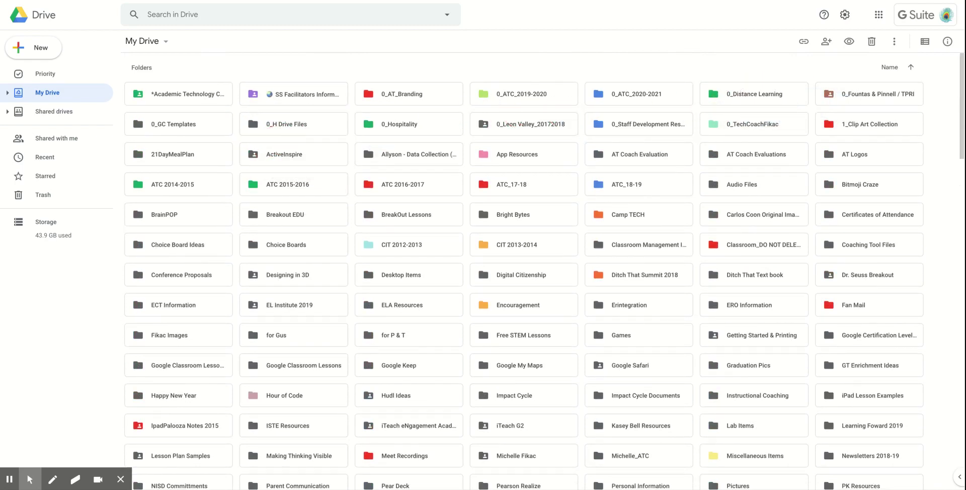
- Open the 0_Distance Learning folder to check for the moved timeline file, and return to the files listed in My Drive
{"action": "scroll", "coordinate": [865, 339], "scroll_direction": "down", "scroll_amount": 10}
{"action": "scroll", "coordinate": [865, 339], "scroll_direction": "up", "scroll_amount": 6}
{"action": "scroll", "coordinate": [740, 142], "scroll_direction": "up", "scroll_amount": 3}
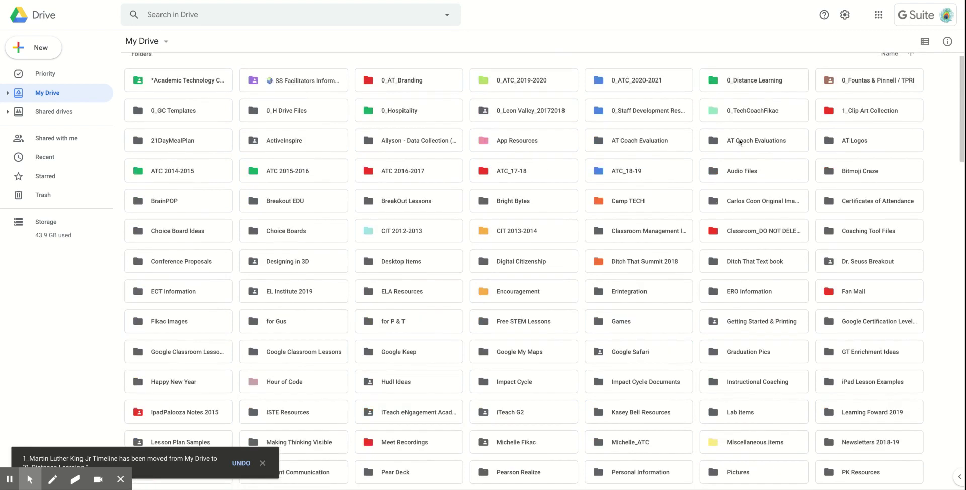
{"action": "left_click", "coordinate": [730, 94]}
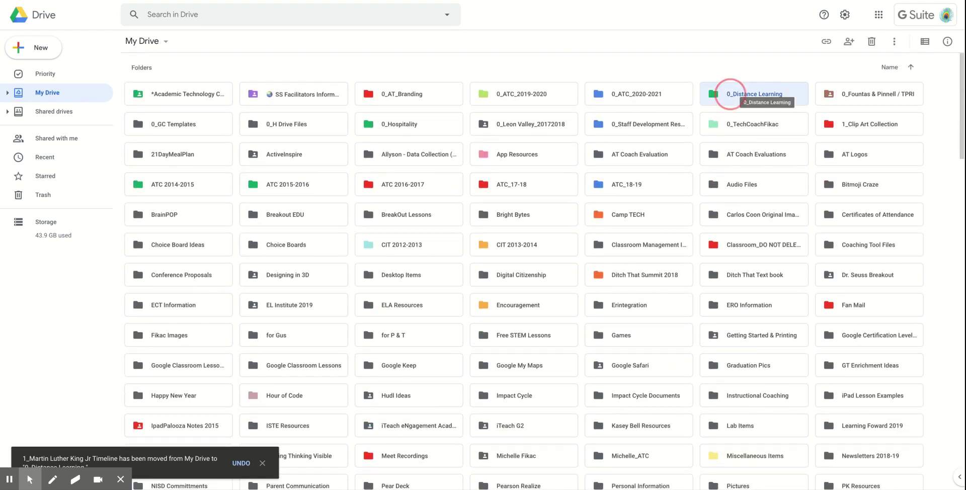
{"action": "double_click", "coordinate": [731, 95]}
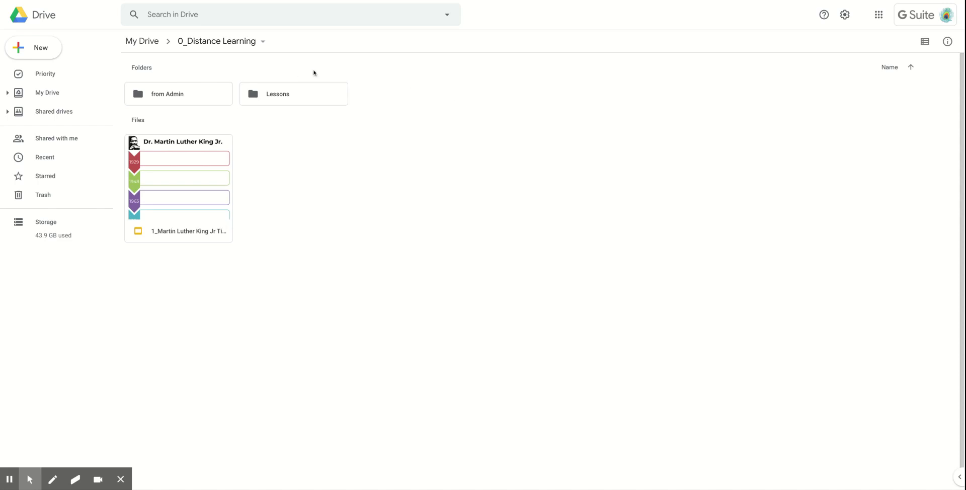
{"action": "left_click", "coordinate": [145, 44]}
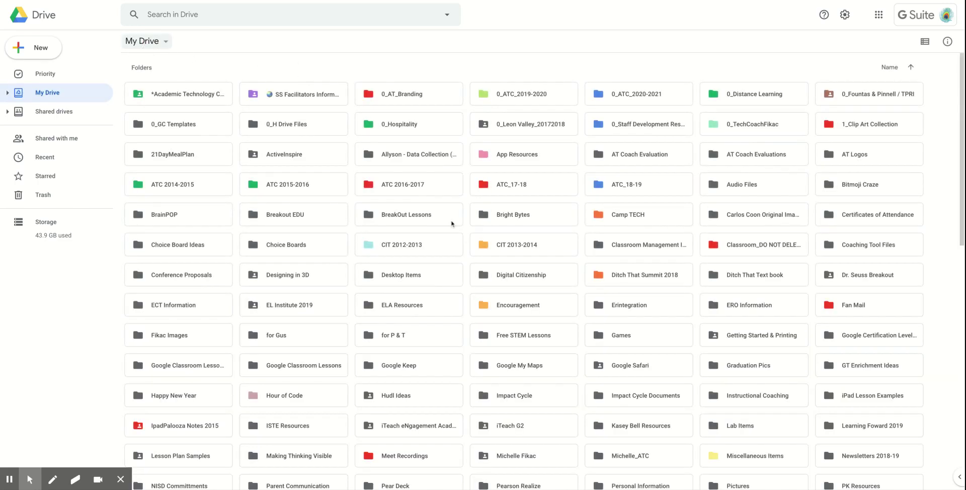
{"action": "scroll", "coordinate": [541, 231], "scroll_direction": "down", "scroll_amount": 15}
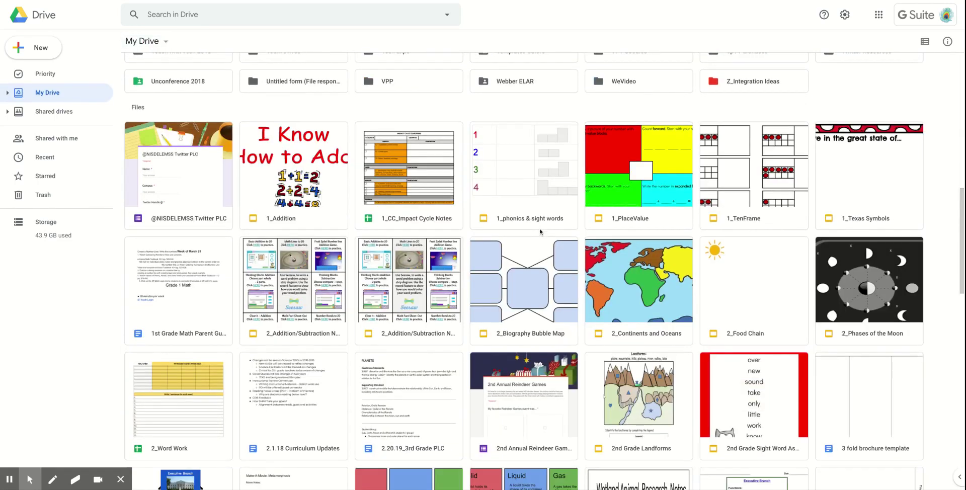